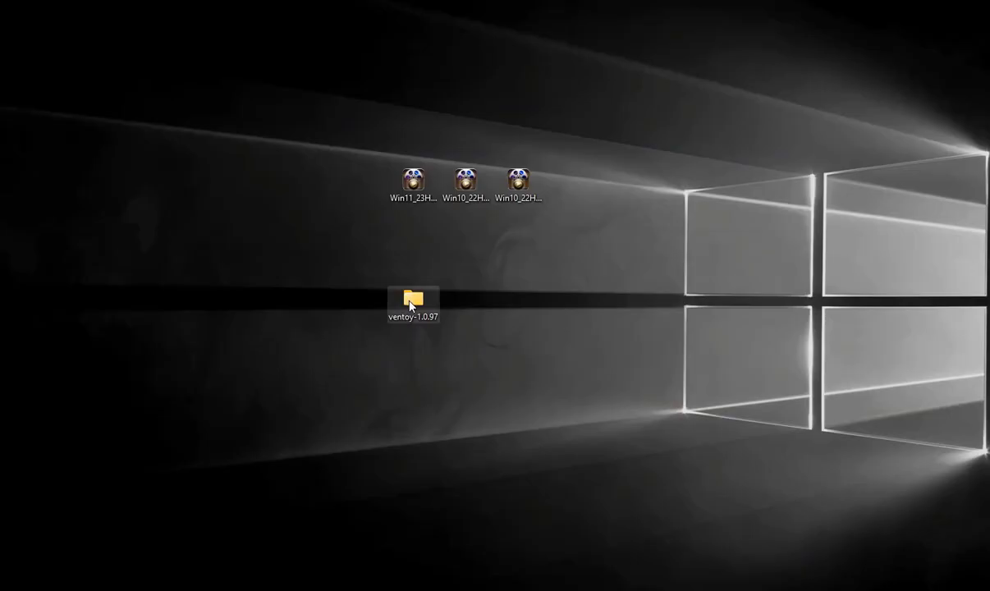
Place the ventoy-1.0.97 folder below the ISO files, run its Ventoy2Disk program as administrator, and close the folder window
mouse_move(413, 299)
left_mouse_down()
mouse_move(447, 249)
mouse_move(465, 261)
left_mouse_up()
left_click_drag(360, 151, 563, 196)
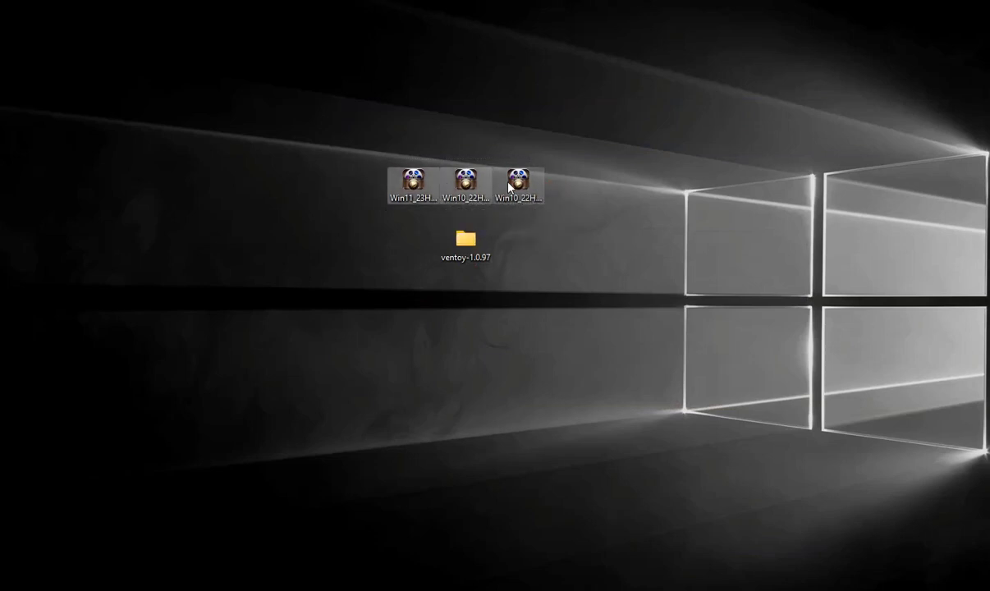
double_click(465, 239)
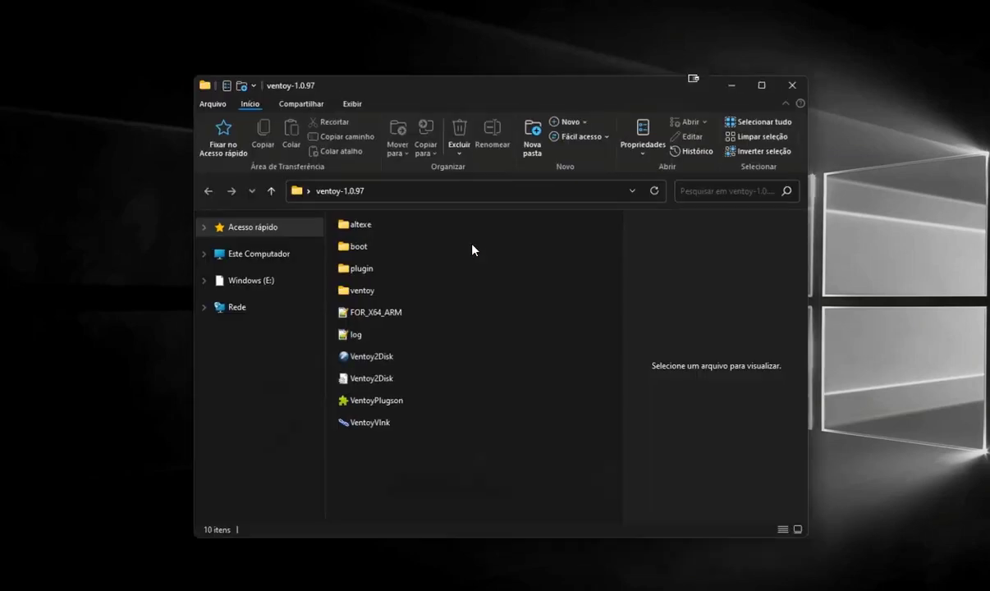
right_click(376, 358)
left_click(421, 215)
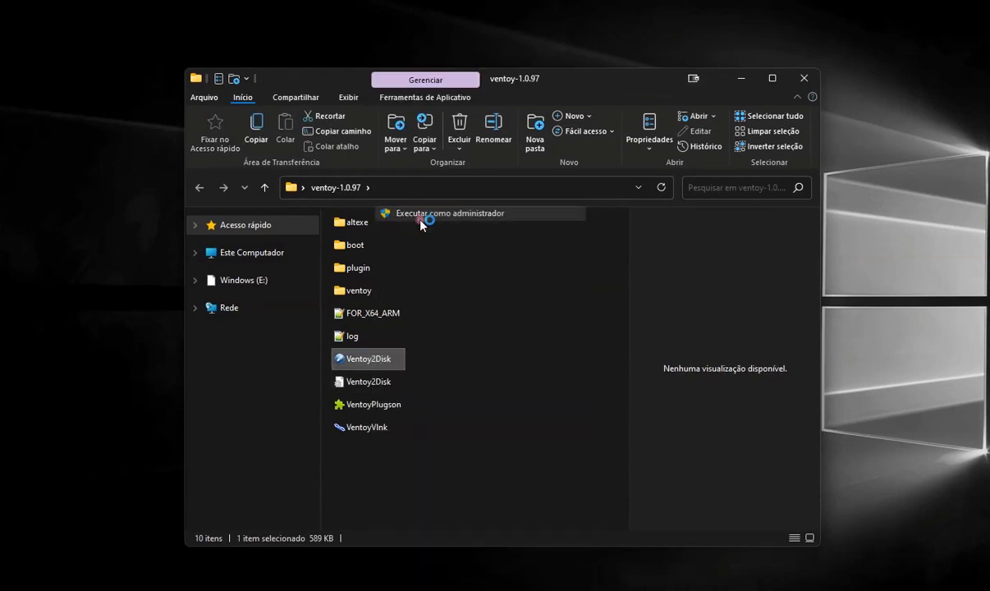
left_click(804, 82)
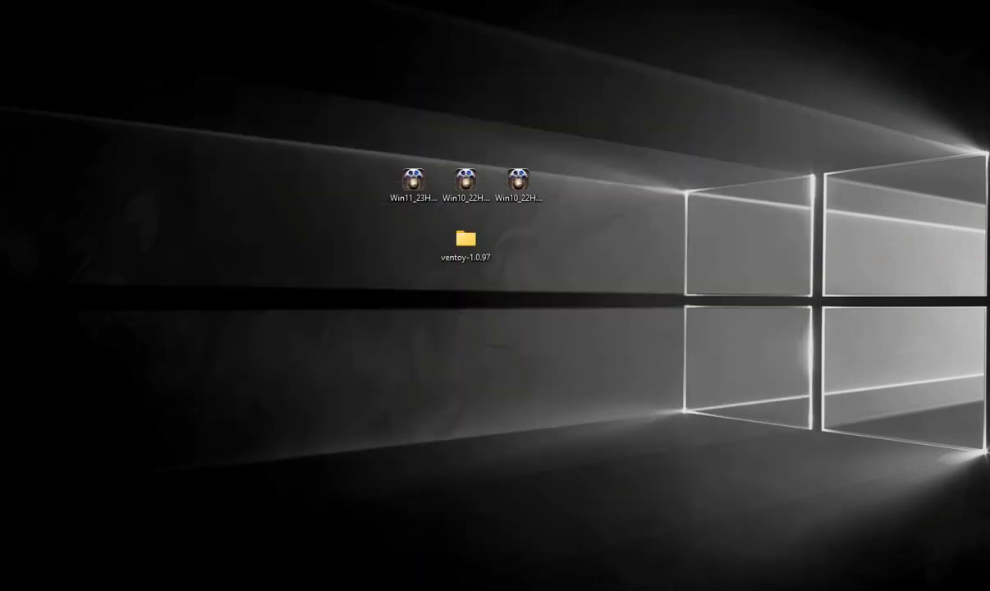
left_click_drag(540, 171, 475, 166)
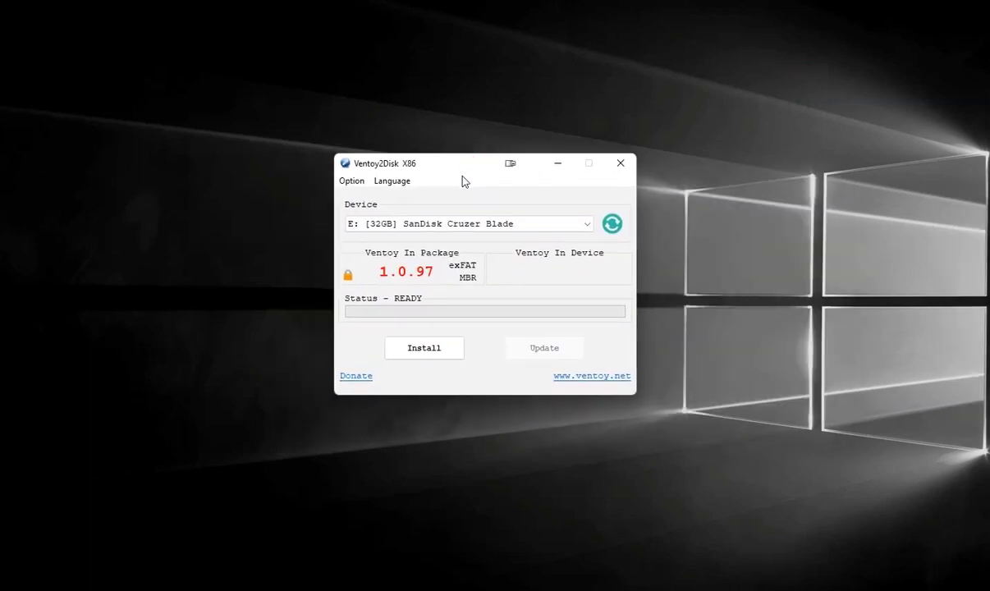
Switch the interface language to Brazilian Portuguese and set the Ventoy partition's file system to NTFS
left_click(393, 181)
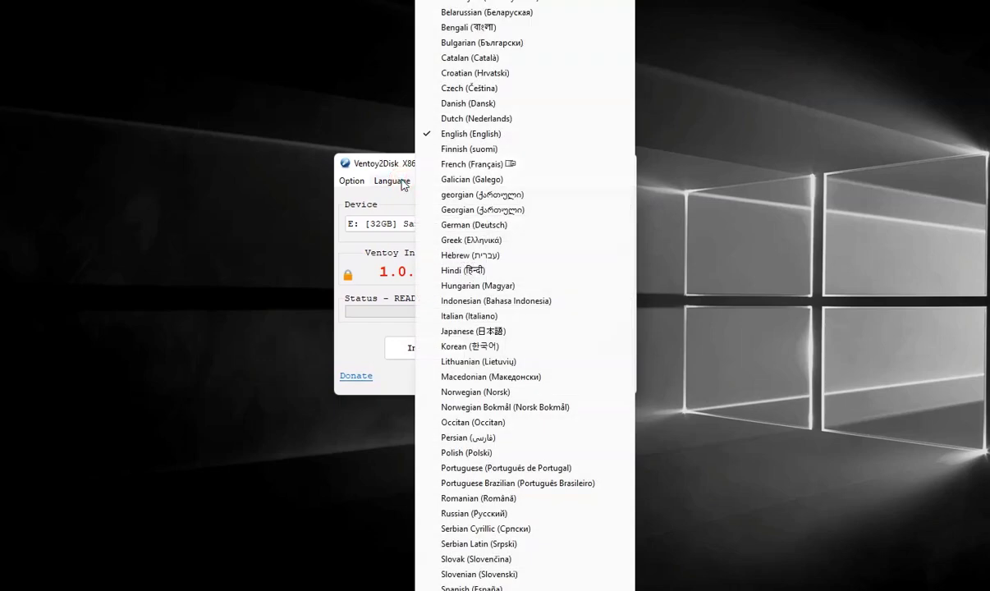
left_click(507, 484)
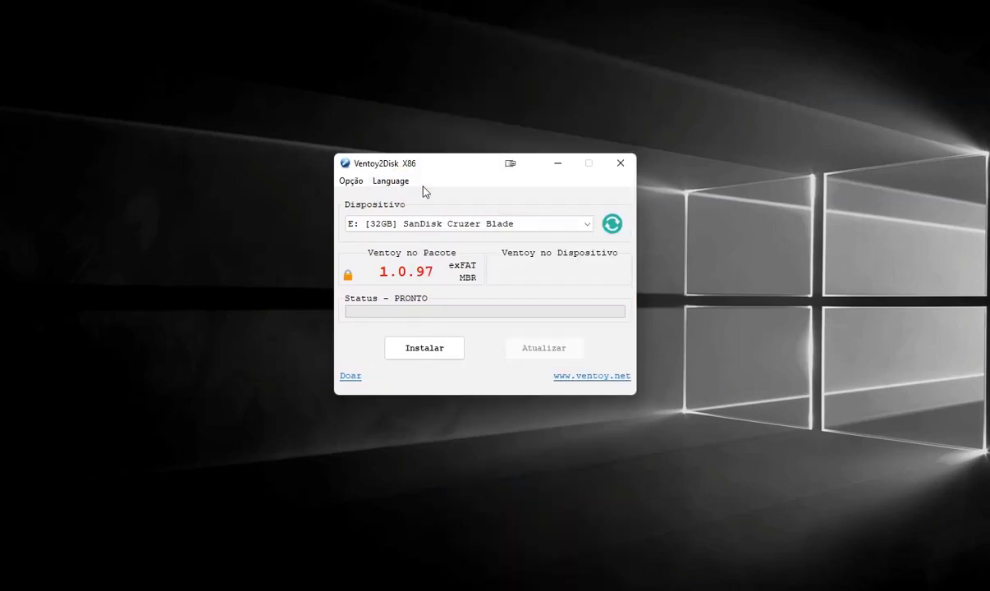
left_click(351, 181)
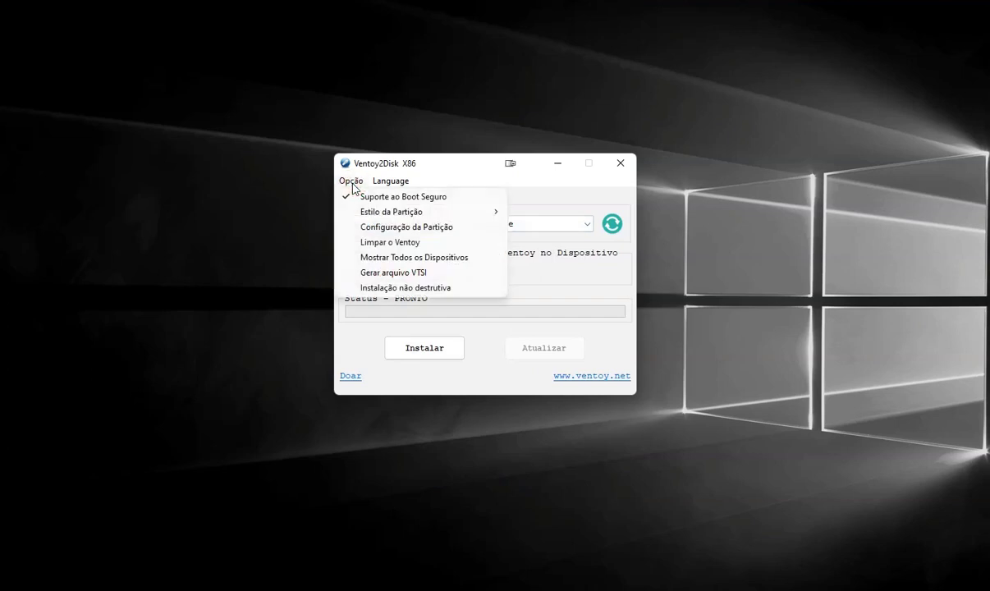
mouse_move(388, 218)
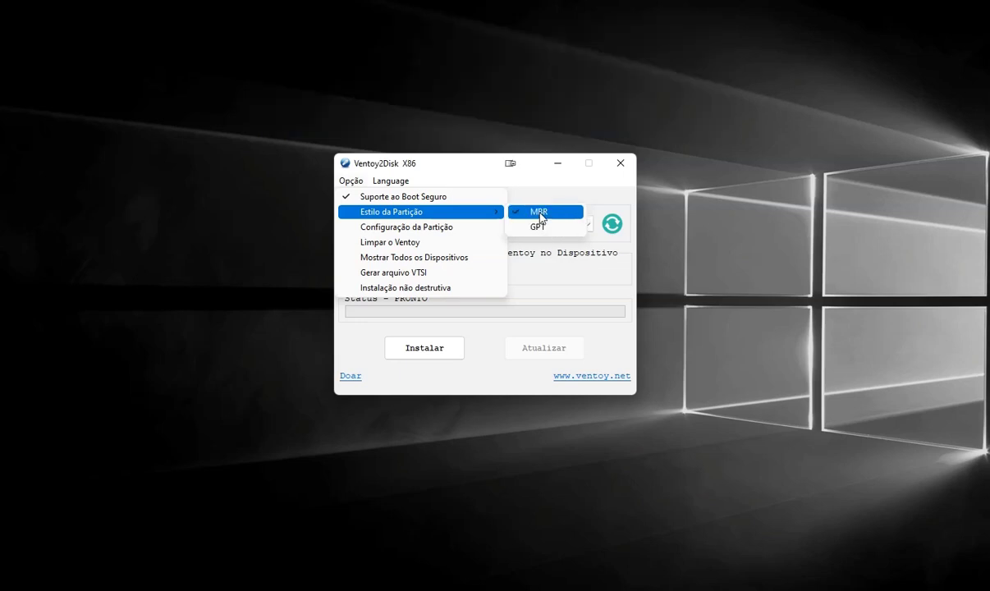
left_click(398, 228)
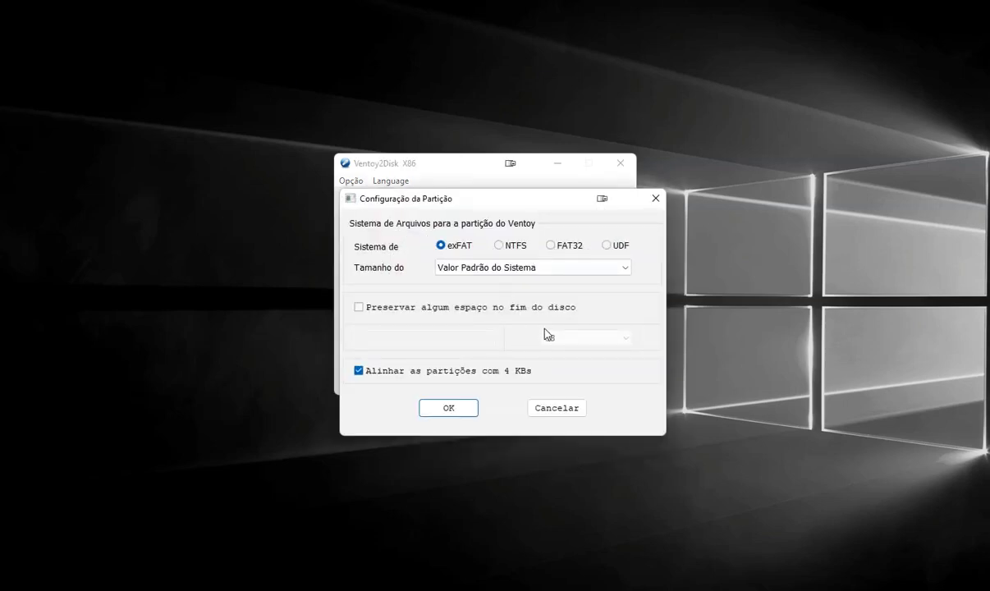
left_click(500, 246)
left_click(449, 408)
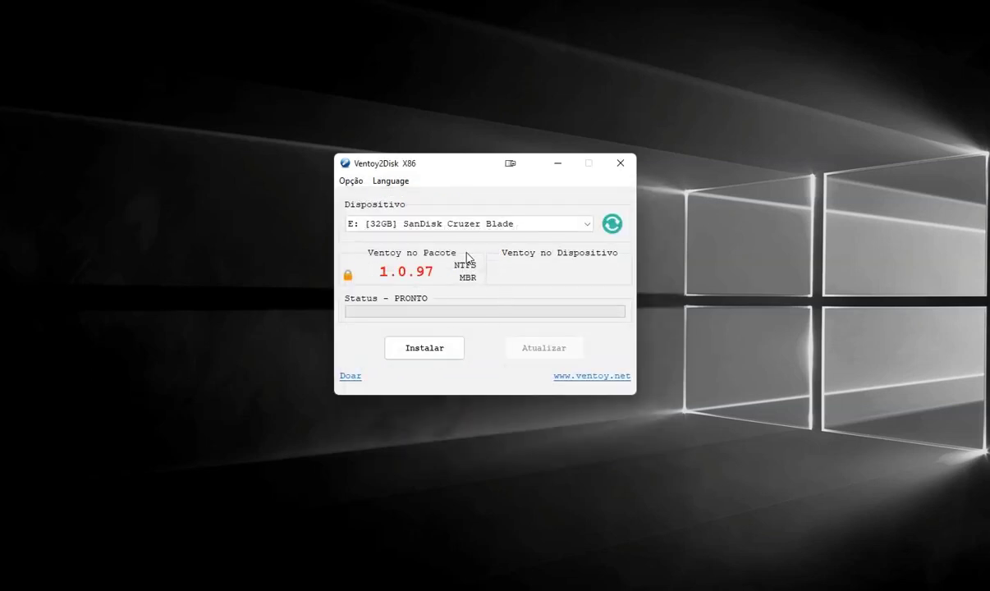
Choose E: [32GB] SanDisk Cruzer Blade as the target device for the Ventoy installation
left_click(542, 225)
left_click(542, 225)
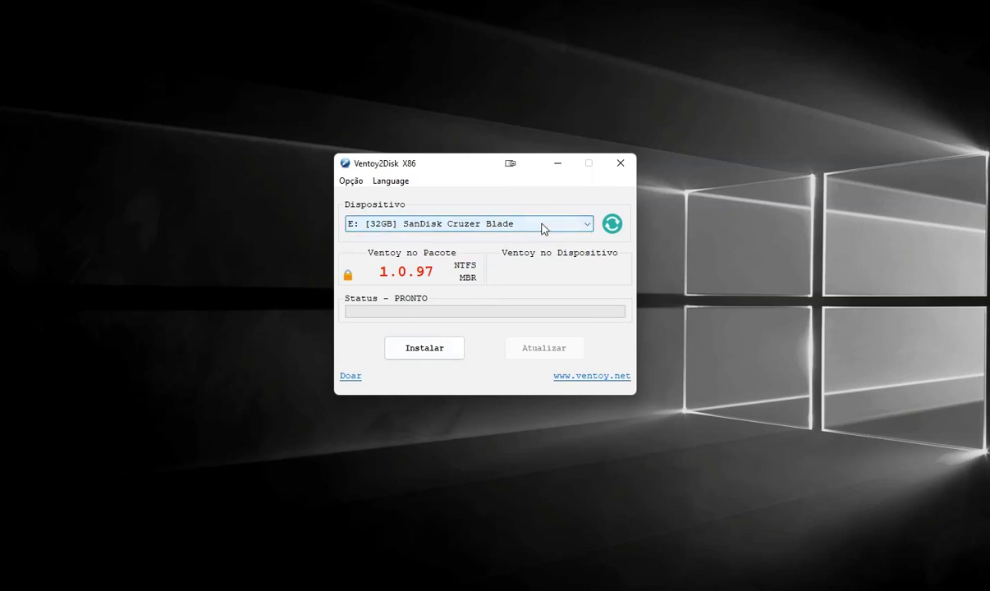
left_click(384, 225)
left_click(393, 225)
left_click(401, 228)
left_click(402, 227)
double_click(376, 229)
left_click(398, 229)
left_click(419, 221)
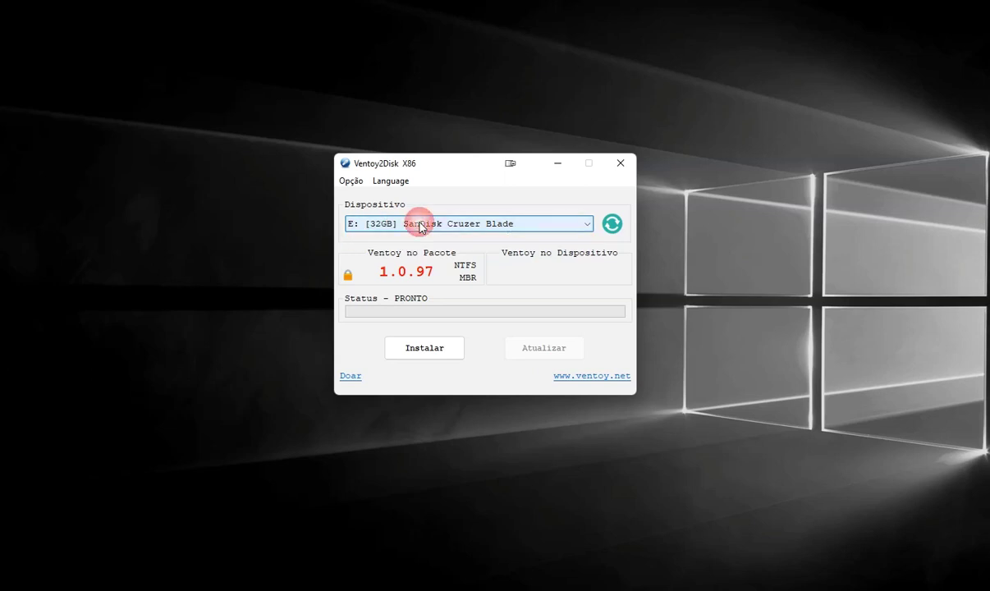
Install Ventoy on the SanDisk drive, accepting both format confirmations, and close Ventoy2Disk
left_click(428, 349)
left_click(508, 345)
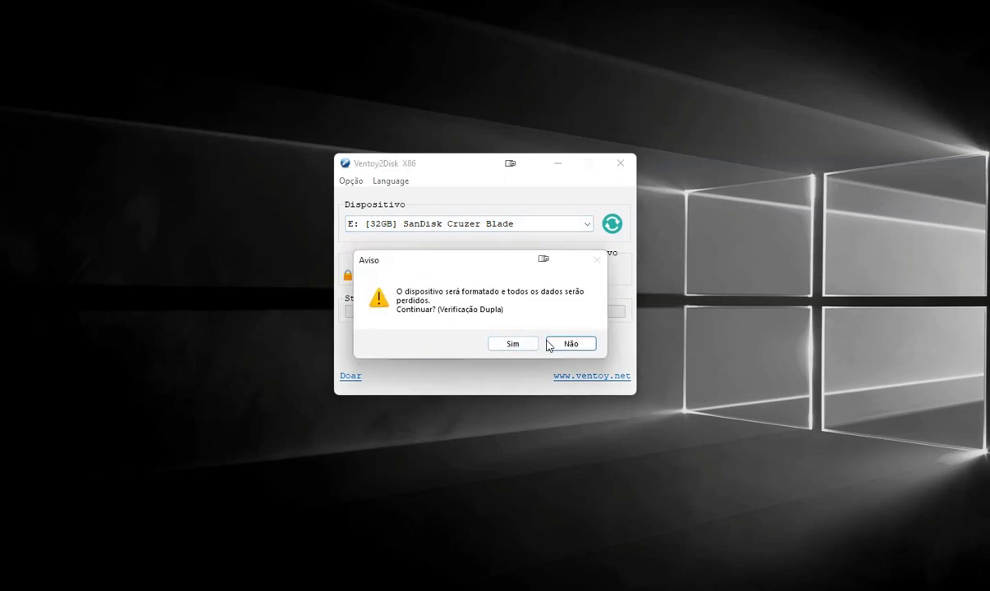
left_click(509, 343)
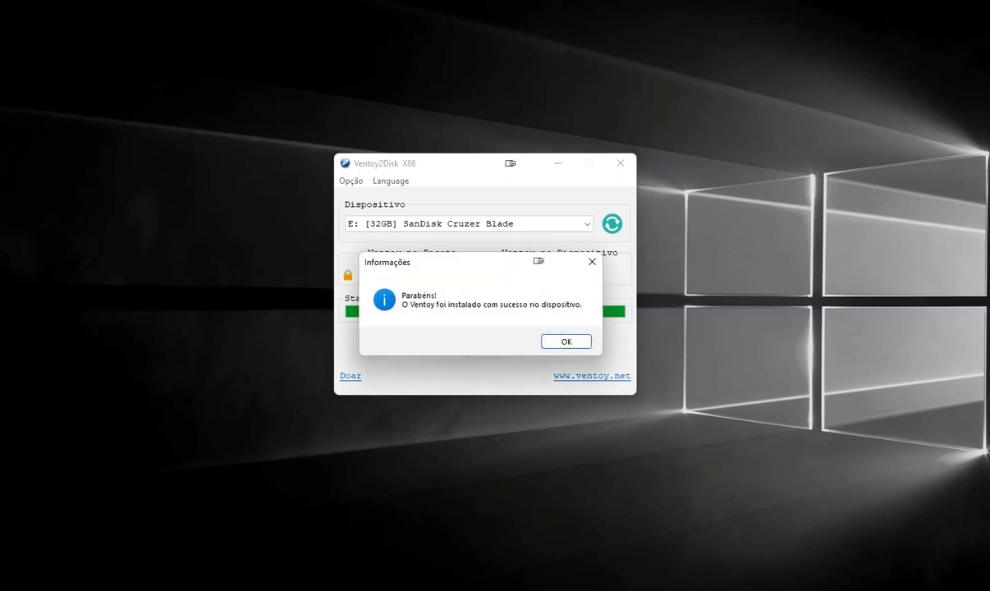
left_click(561, 343)
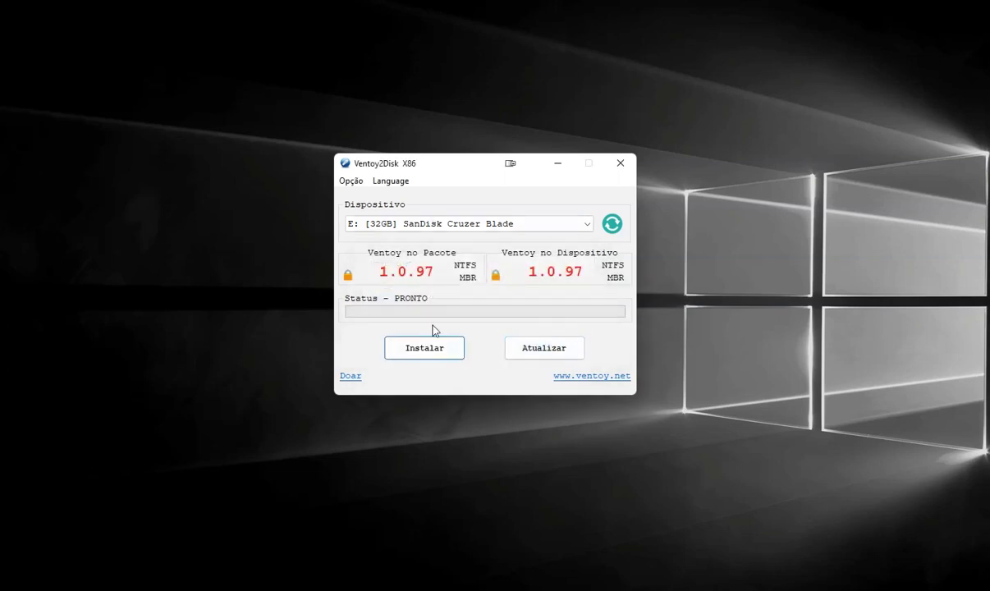
left_click(620, 165)
Open the Ventoy (D:) drive in File Explorer and arrange its window so the desktop ISO files remain accessible
double_click(464, 240)
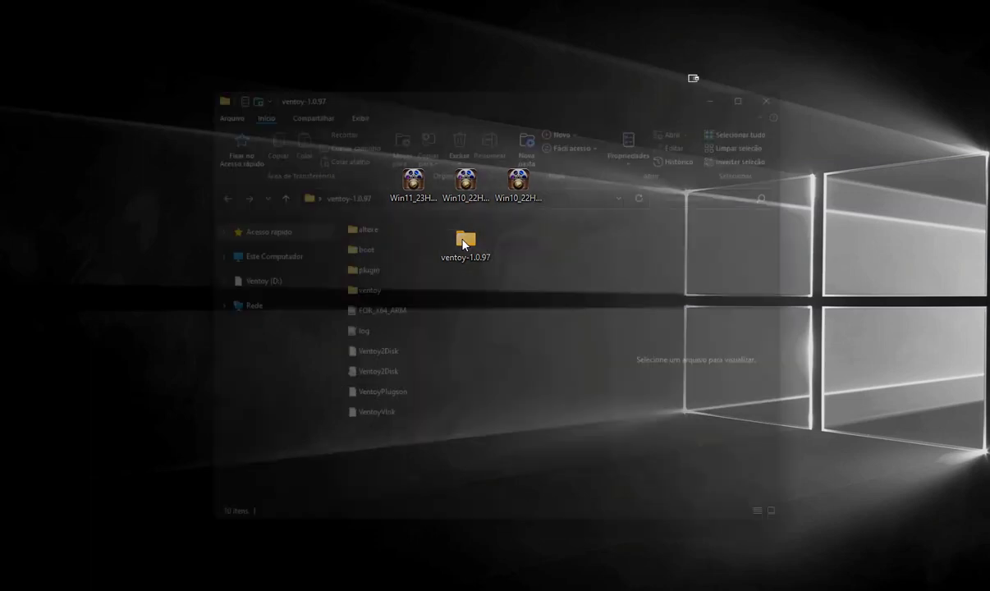
left_click(240, 281)
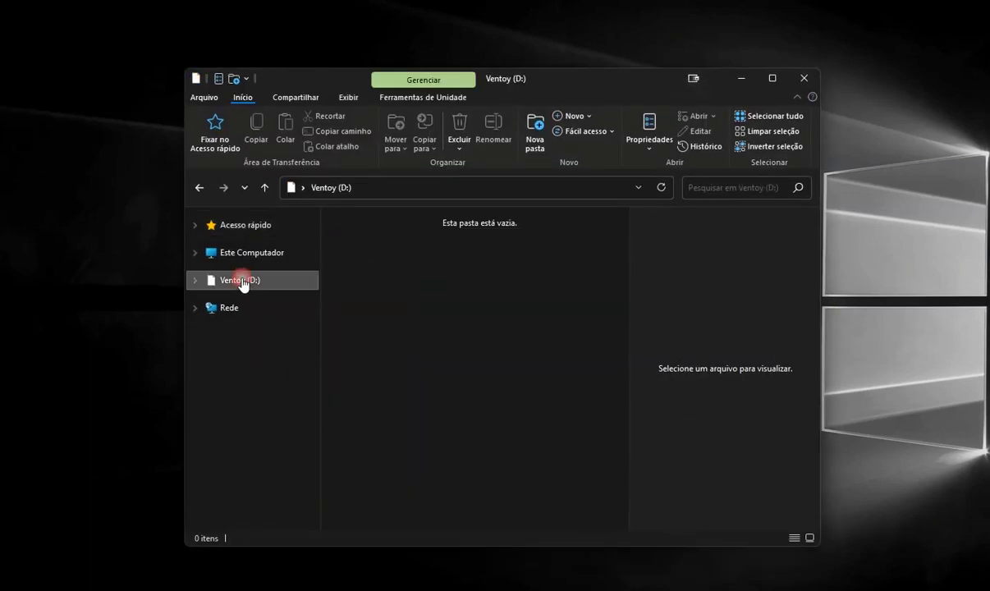
left_click_drag(545, 80, 607, 80)
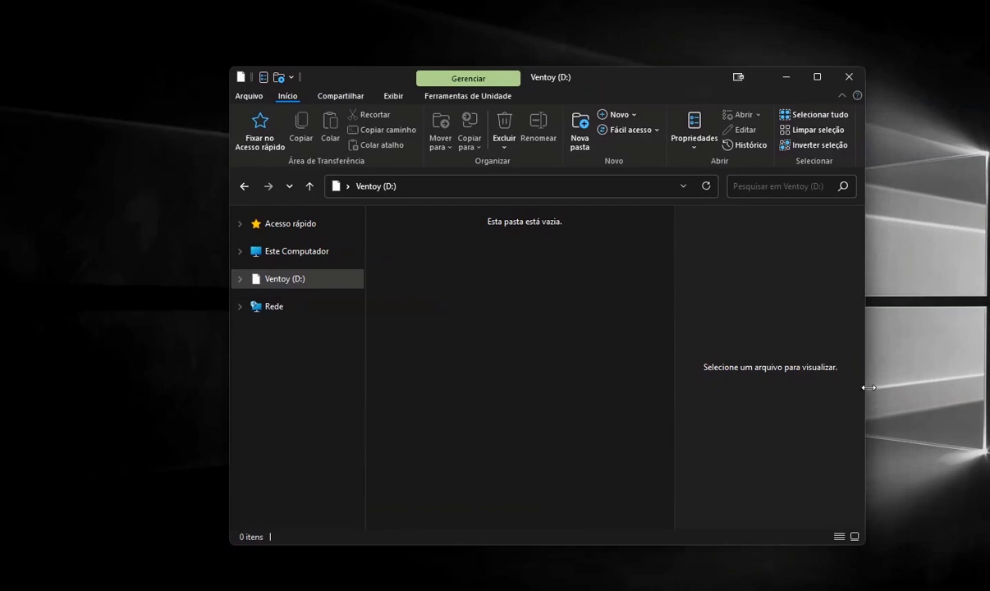
left_click_drag(868, 387, 753, 380)
left_click_drag(575, 80, 415, 211)
Copy the three Windows ISO files from the desktop to the root of the Ventoy (D:) drive
left_click_drag(349, 134, 597, 197)
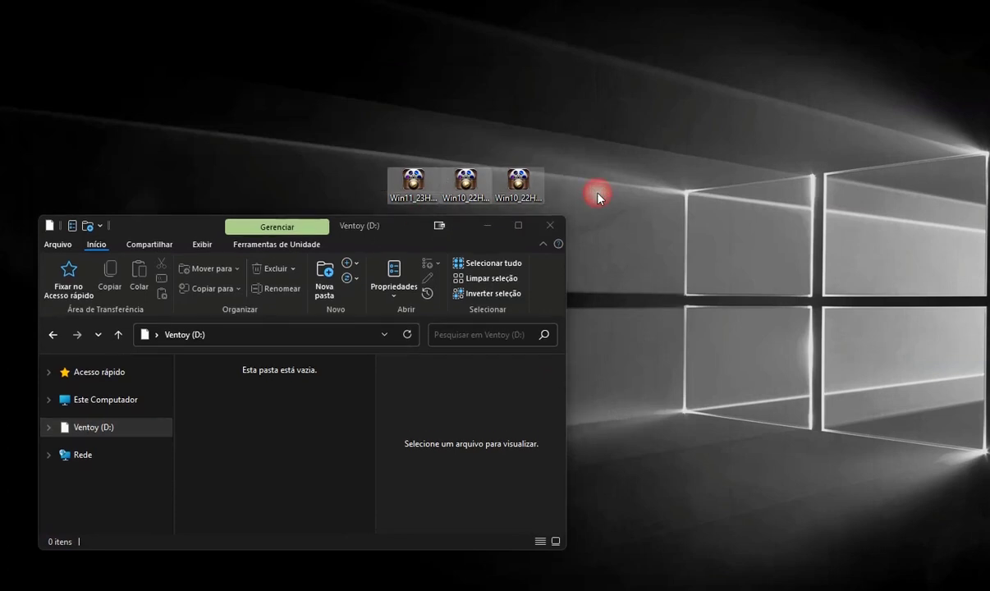
right_click(529, 180)
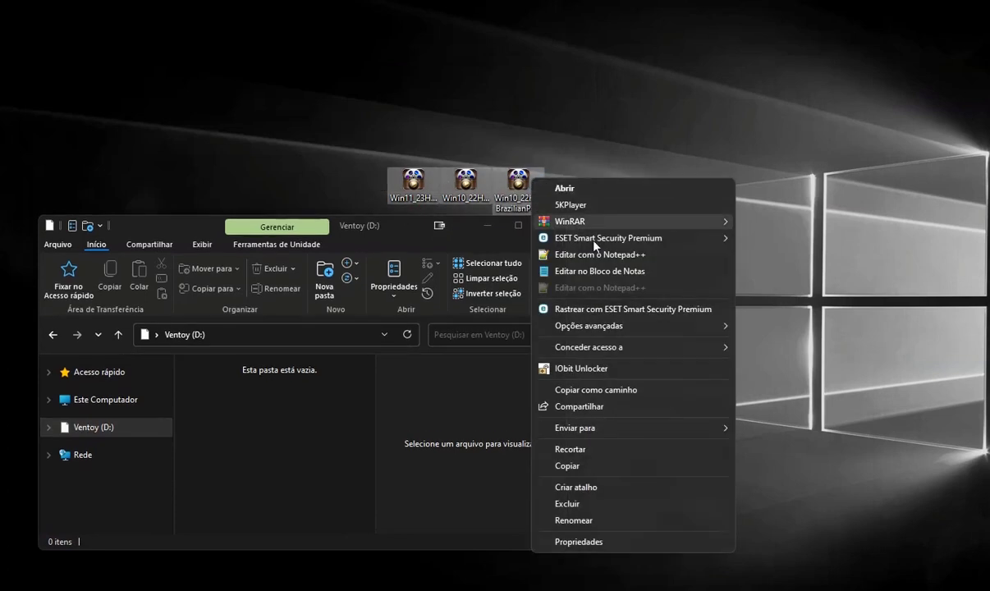
left_click(593, 468)
left_click_drag(568, 224, 852, 63)
right_click(341, 329)
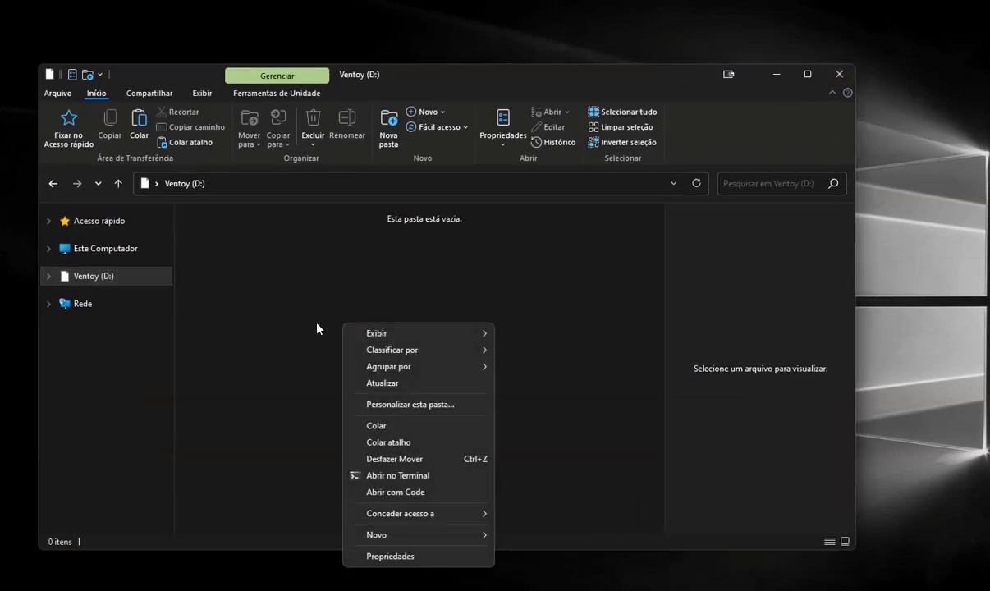
left_click(398, 428)
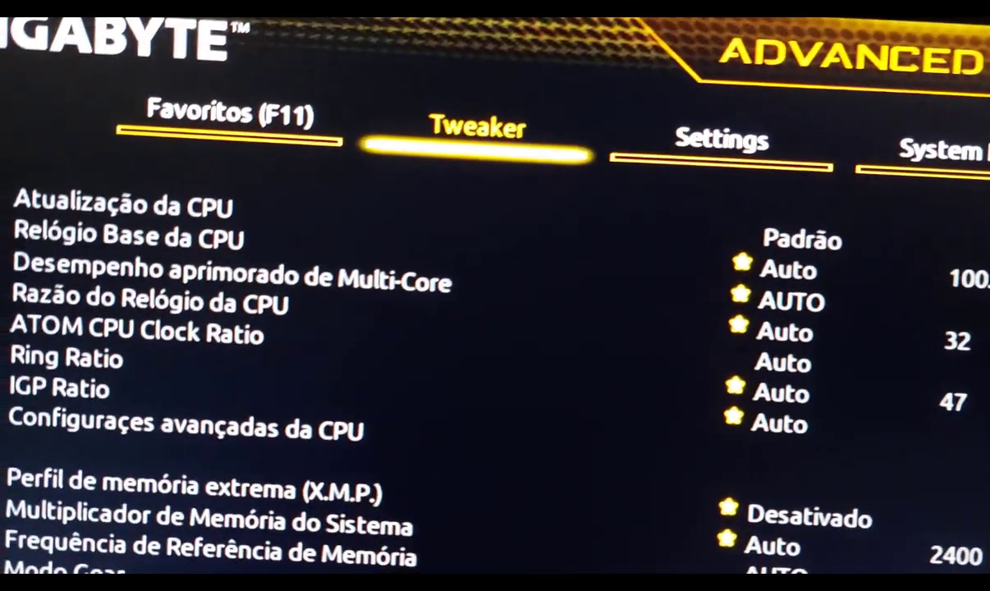
Check the boot order in the Gigabyte BIOS Boot settings, save the configuration, and restart the computer
key("Right")
key("Right")
key("Right")
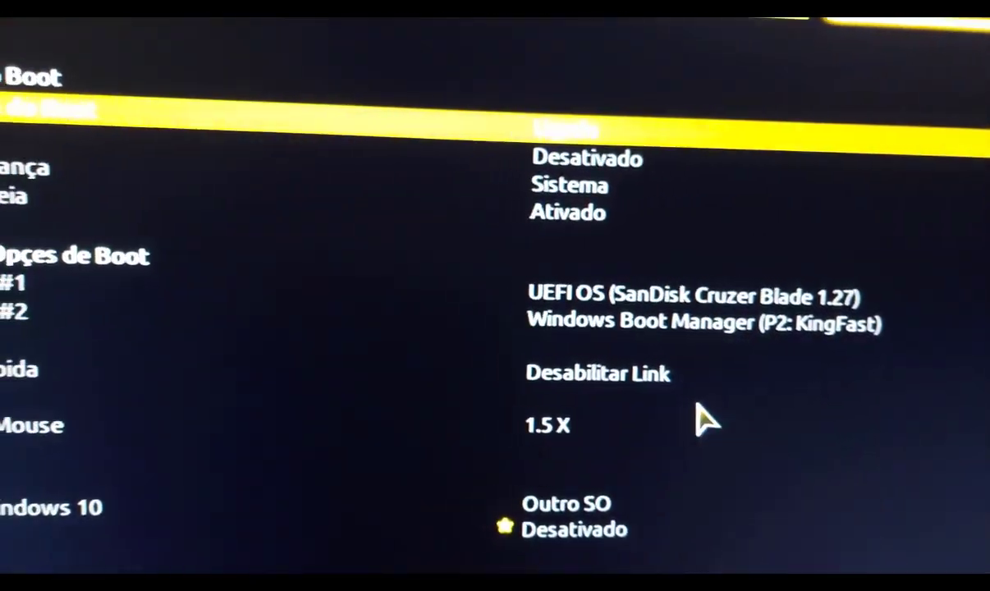
key("F10")
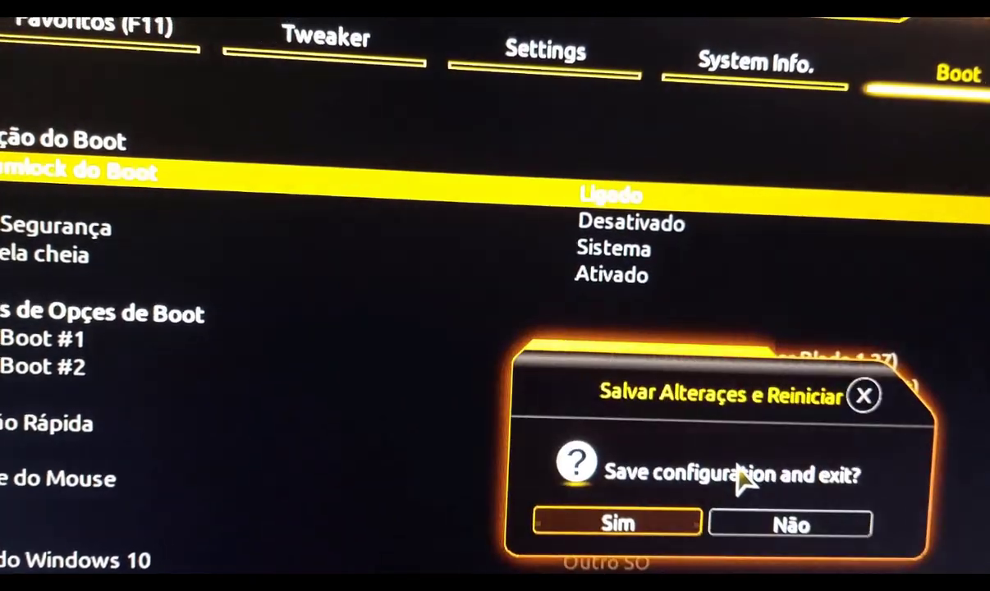
key("Return")
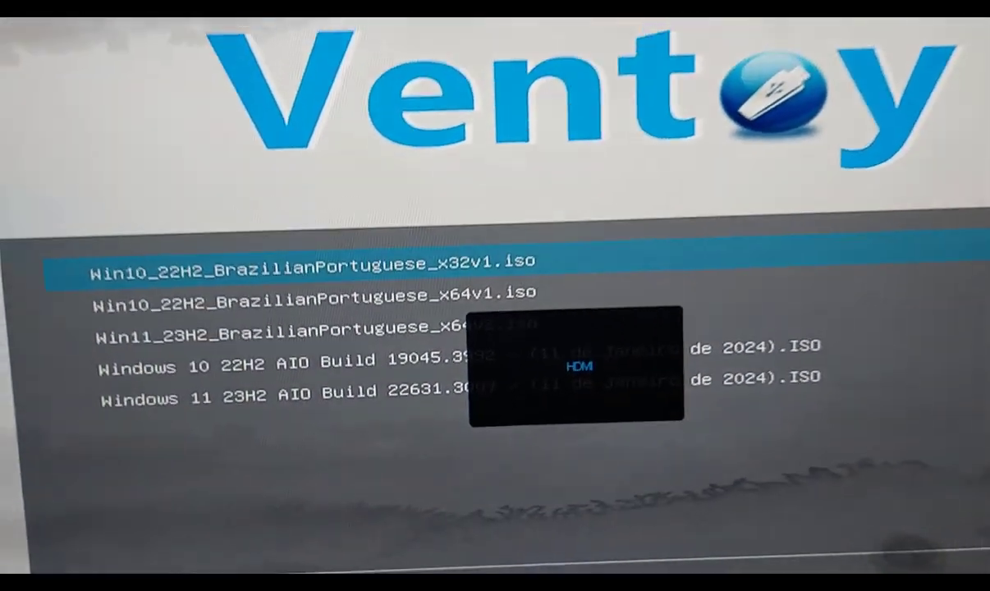
Browse the Windows ISO entries in the Ventoy boot menu and return to Win10_22H2_BrazilianPortuguese_x32v1.iso
key("Down")
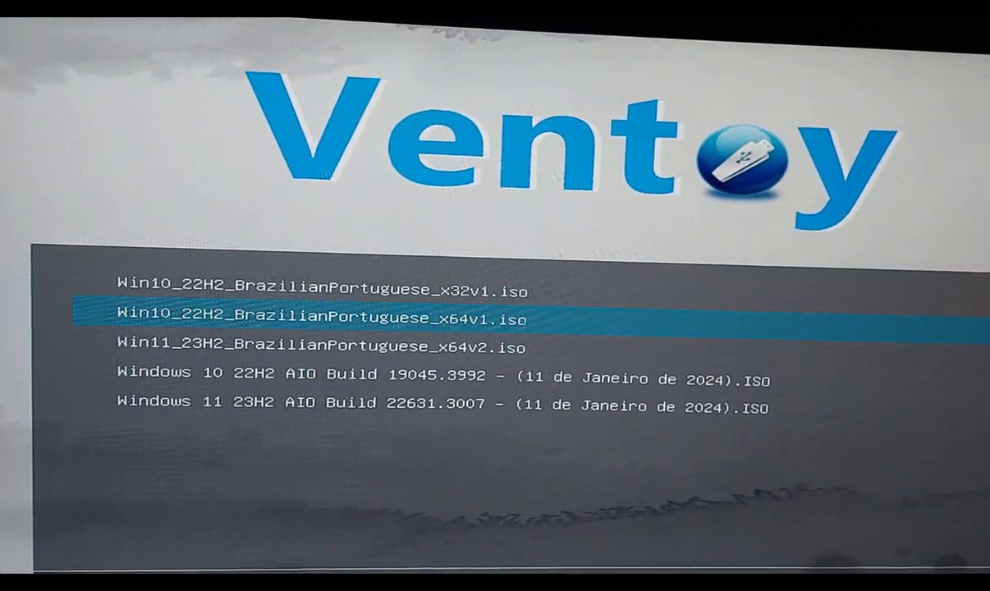
key("Down")
key("Up")
key("Up")
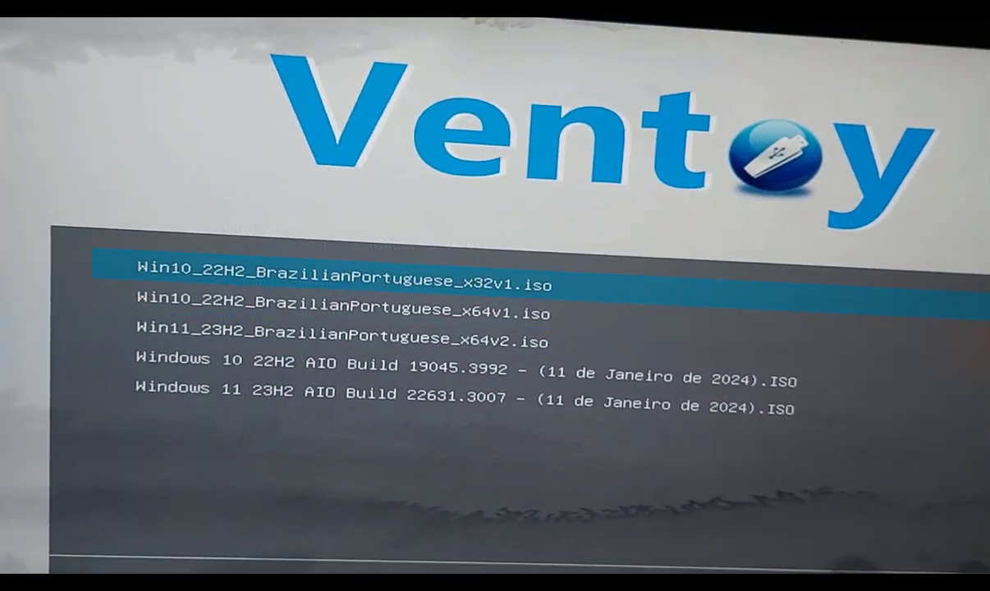